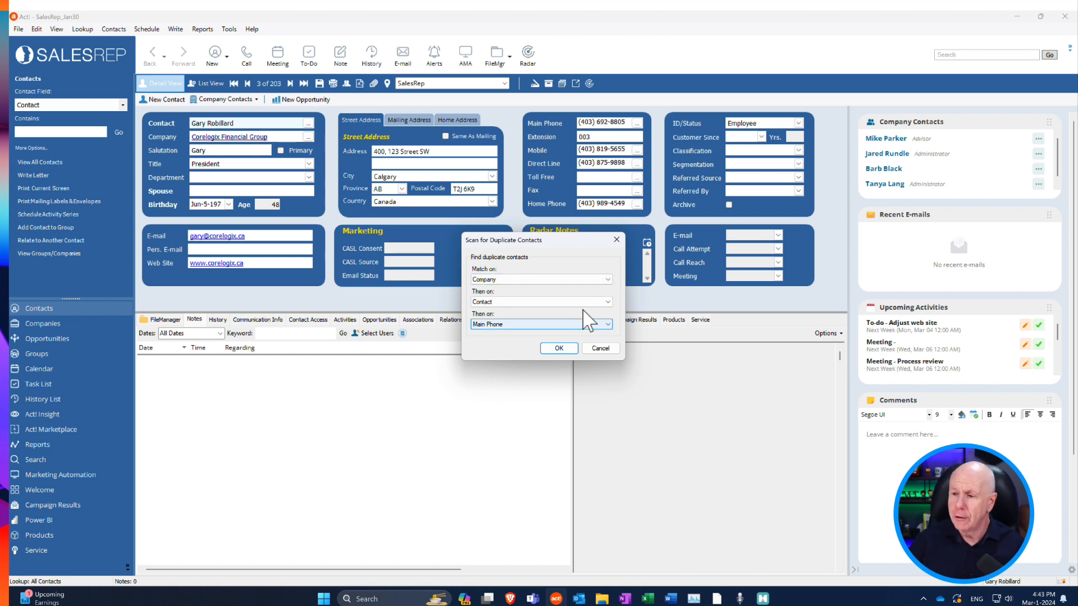
# Step: Scan for duplicate contacts matching on Contact and then E-mail, and decline to start combining them
pyautogui.click(606, 280)
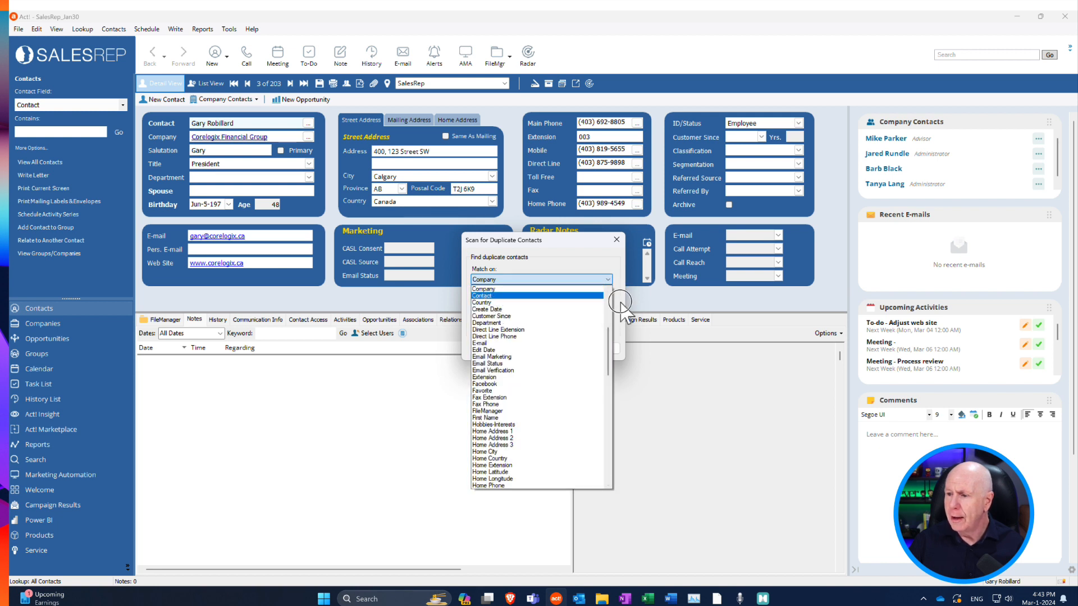
pyautogui.click(512, 297)
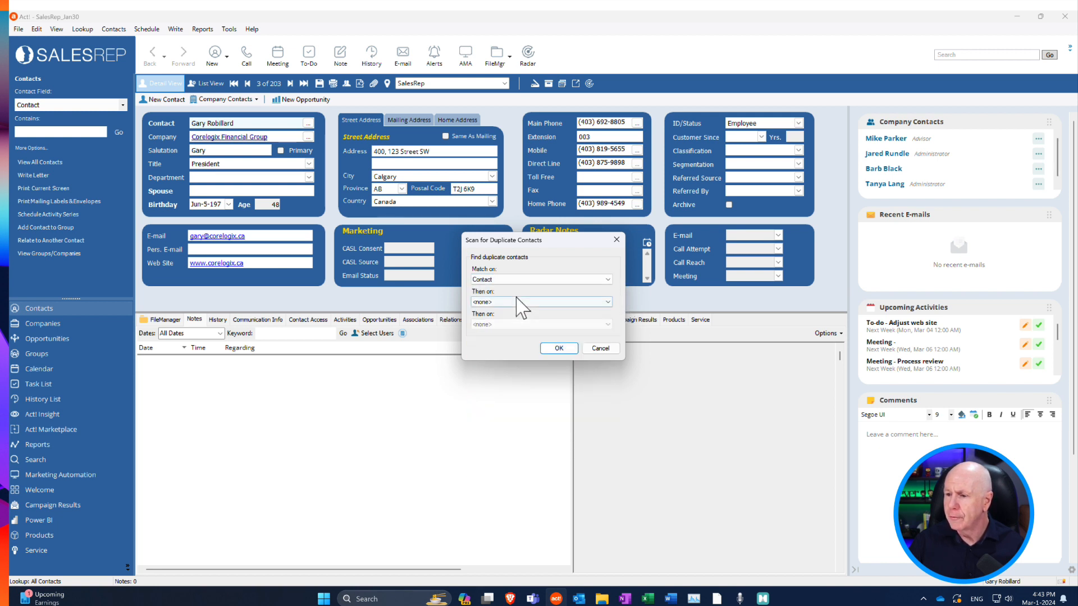
pyautogui.click(590, 303)
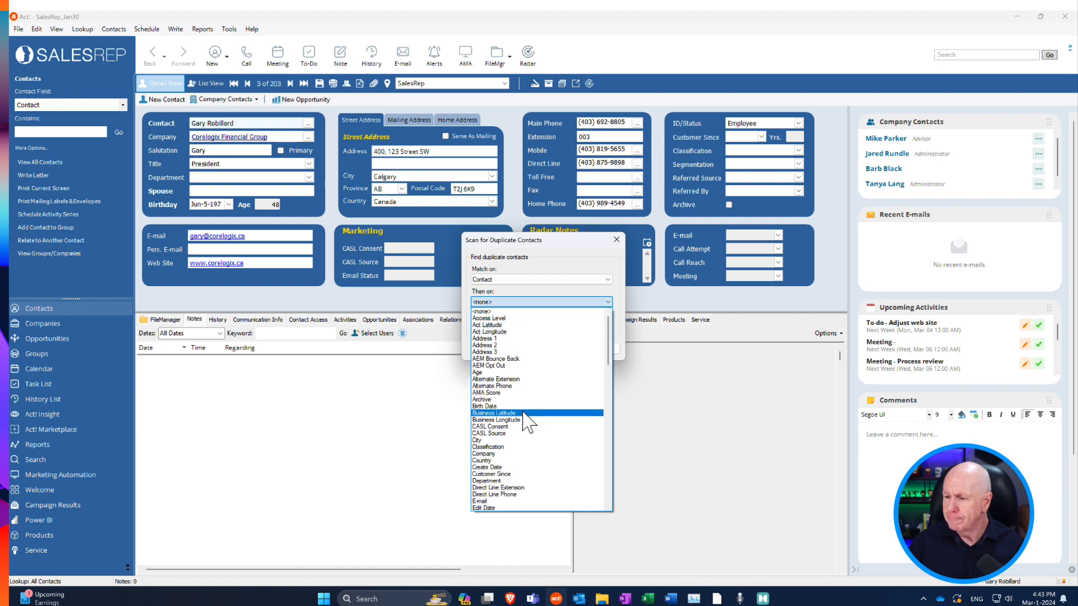
pyautogui.click(511, 501)
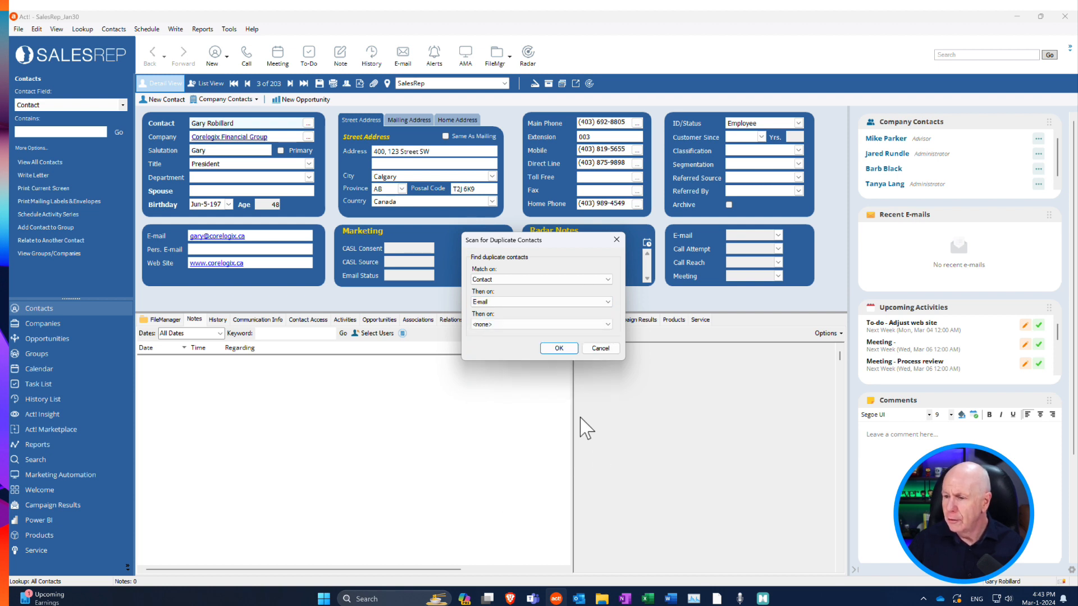
pyautogui.click(559, 348)
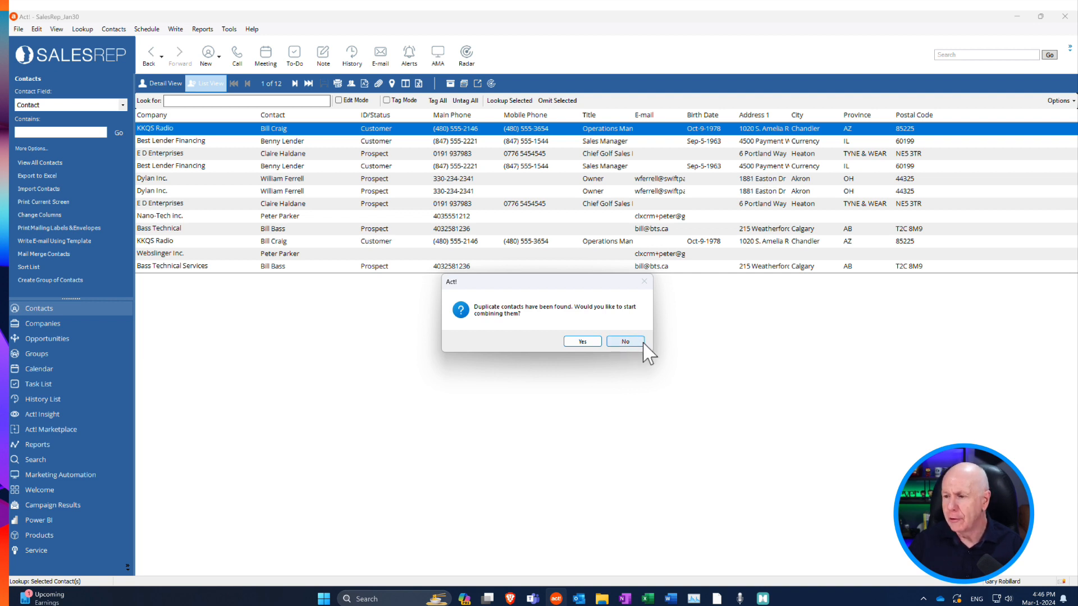
pyautogui.click(625, 342)
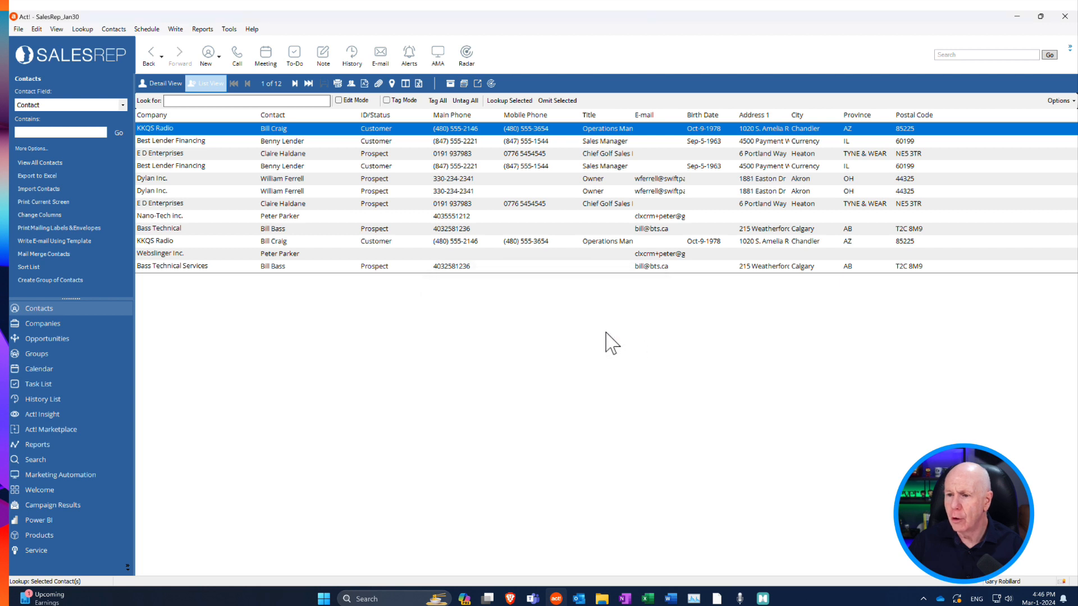
# Step: Sort the duplicates by Contact and start the Copy/Move Contact Data wizard for the Bass Technical and Bass Technical Services records
pyautogui.click(285, 115)
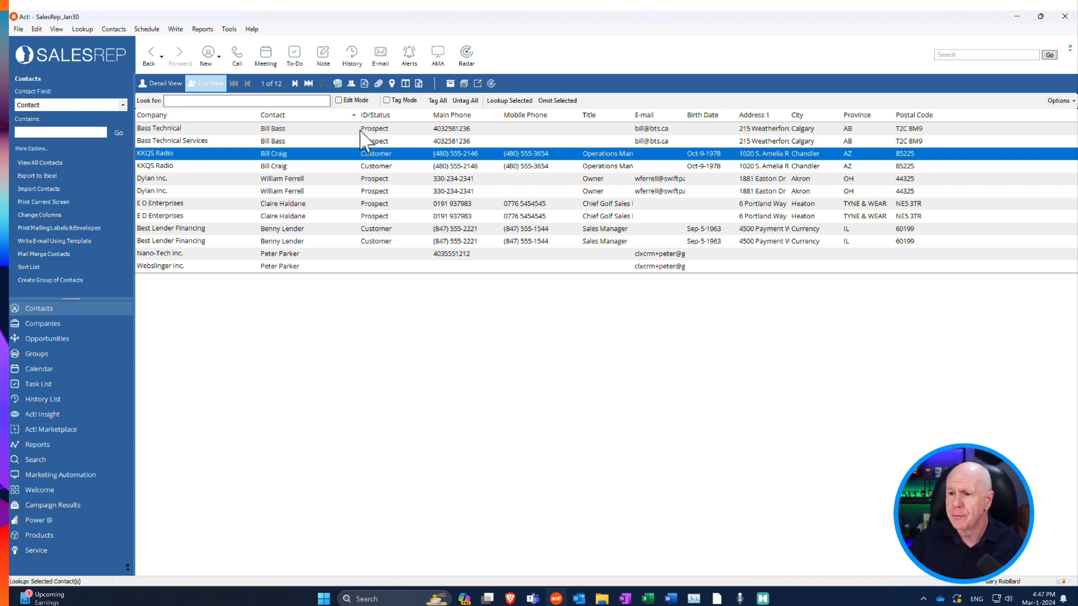
pyautogui.moveTo(360, 134); pyautogui.dragTo(361, 144)
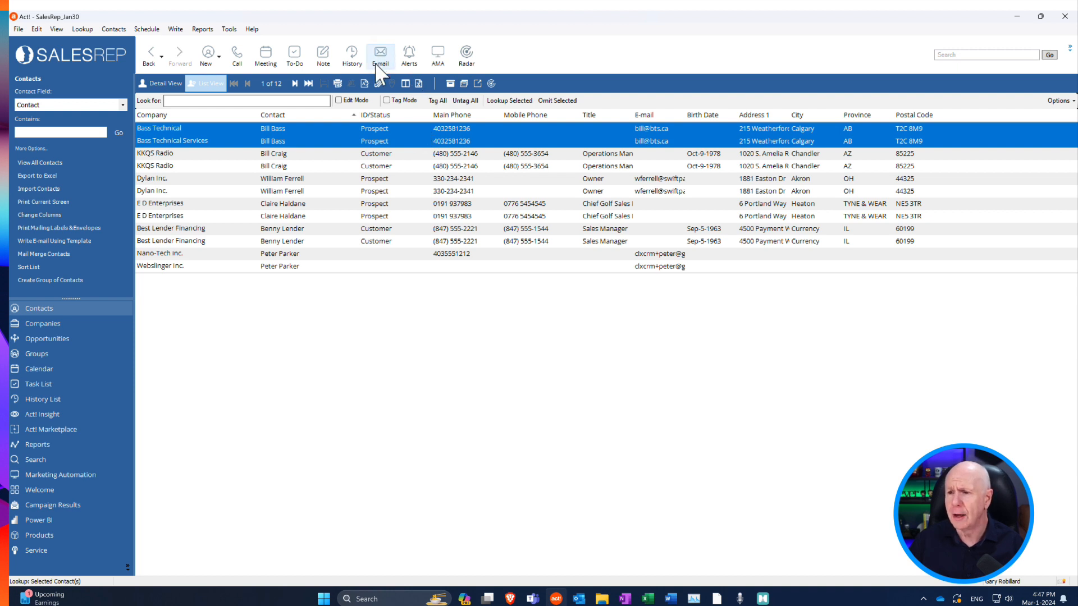
pyautogui.click(229, 29)
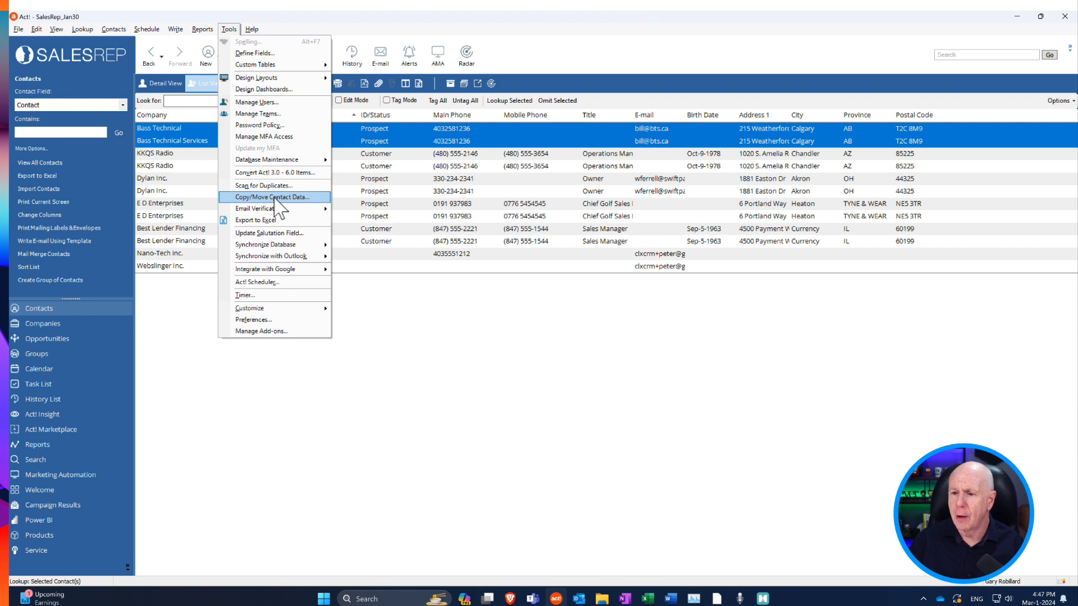
pyautogui.click(273, 197)
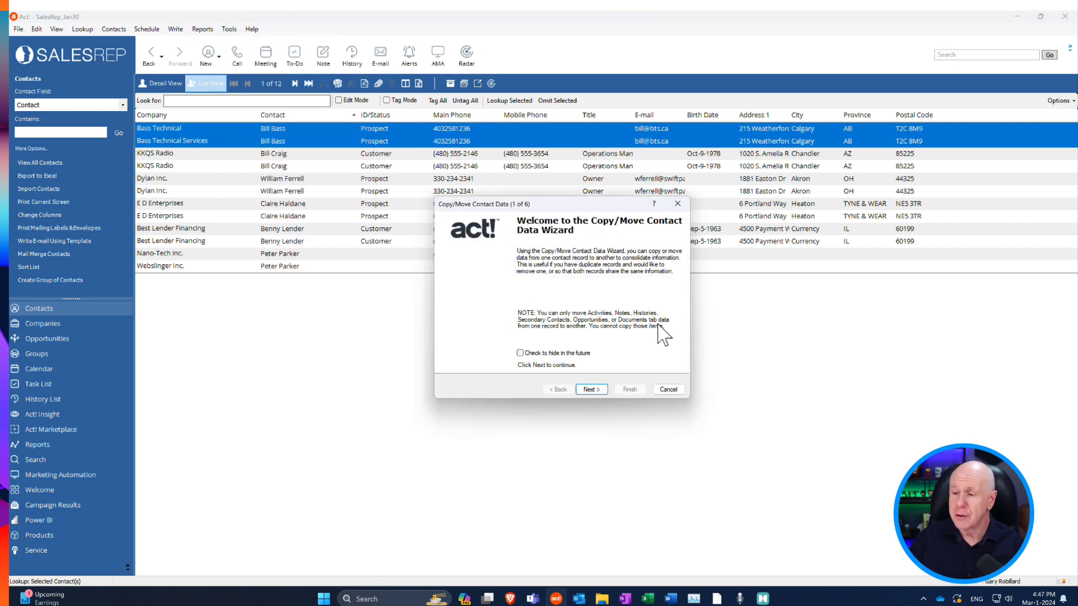
pyautogui.click(599, 391)
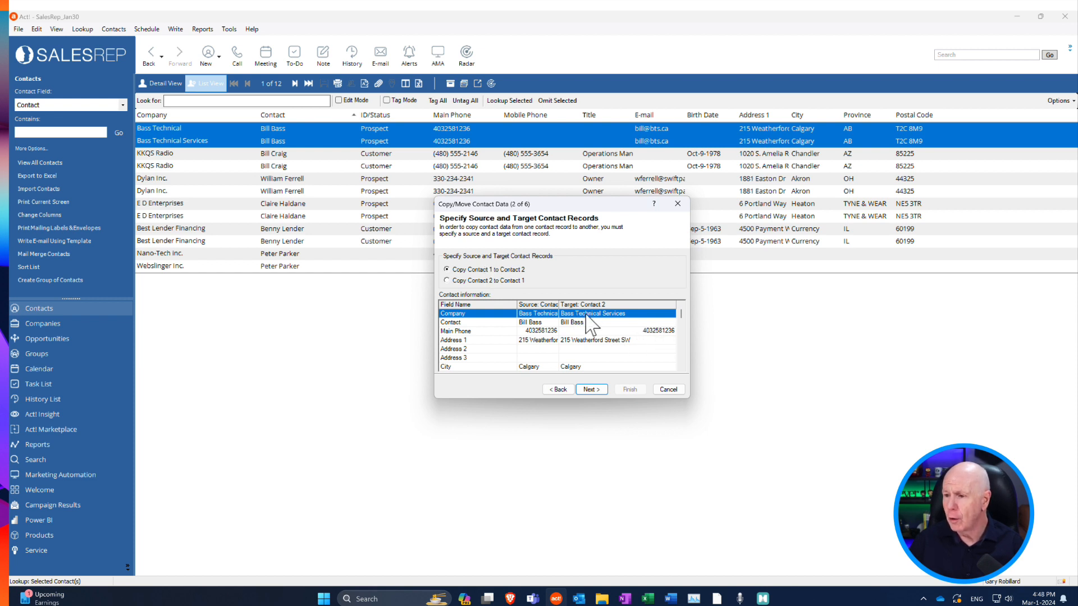
# Step: Compare the source and target fields of both records and accept copying Contact 1 to Contact 2
pyautogui.moveTo(558, 305); pyautogui.dragTo(575, 305)
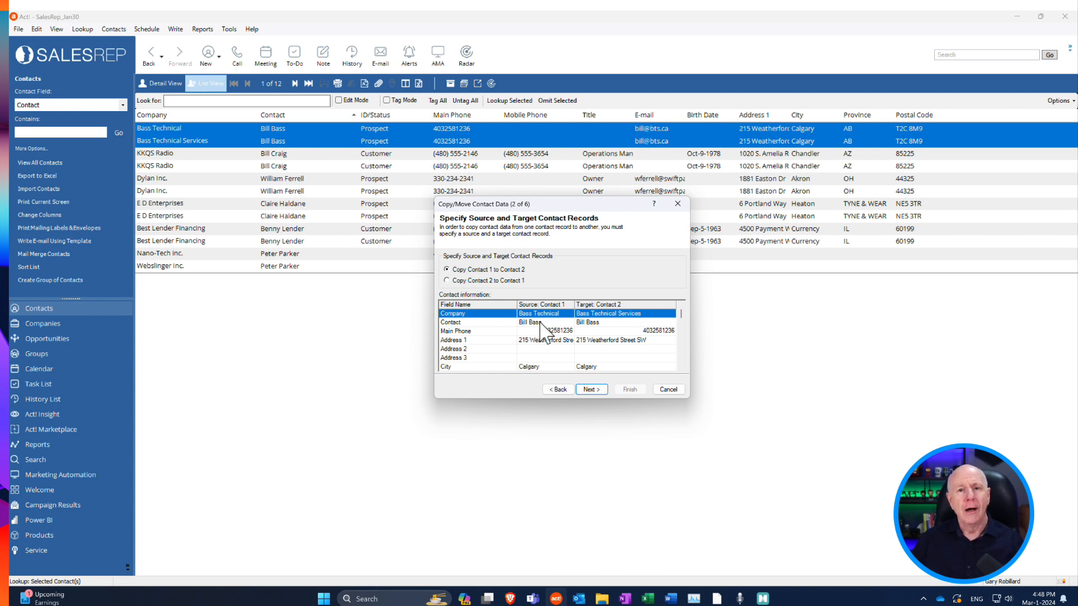
pyautogui.moveTo(681, 316); pyautogui.dragTo(682, 332)
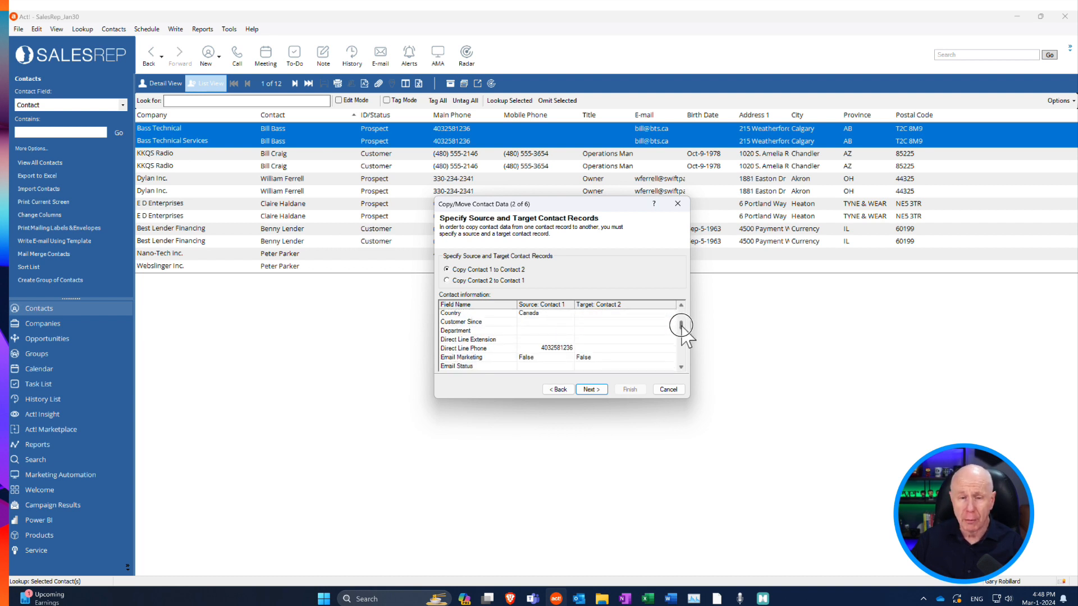
pyautogui.moveTo(683, 329); pyautogui.dragTo(683, 313)
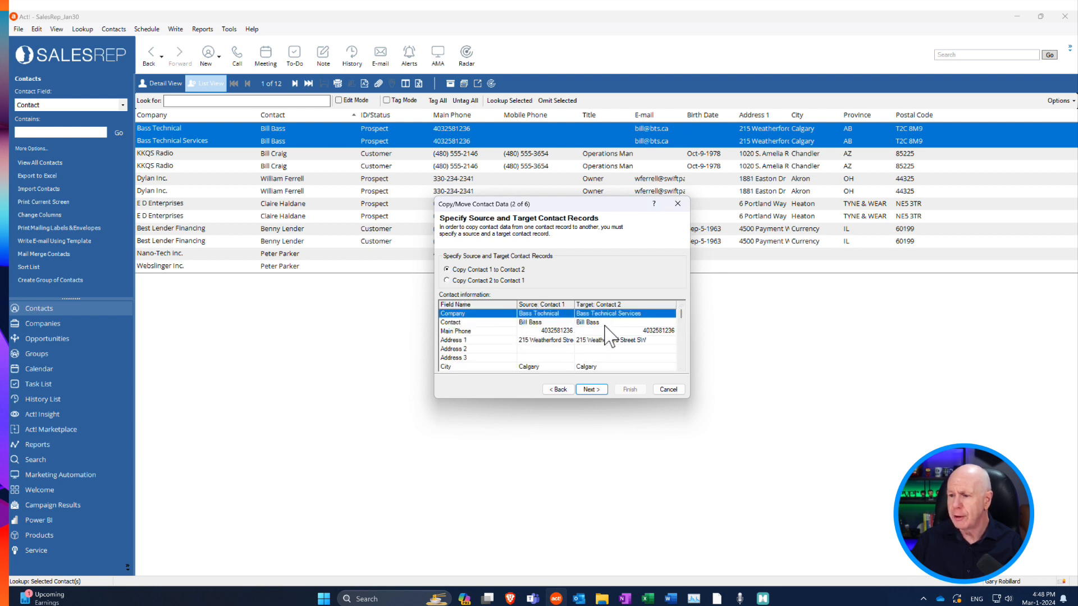
pyautogui.click(594, 390)
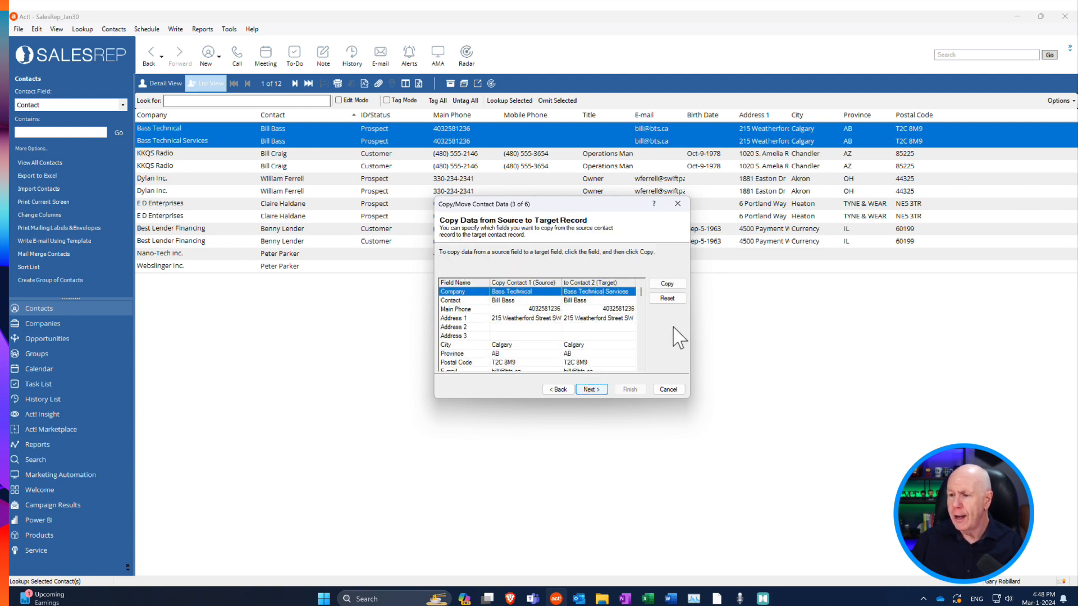
# Step: Copy the Business Latitude and Business Longitude values from the source record to the target record
pyautogui.moveTo(644, 294); pyautogui.dragTo(643, 310)
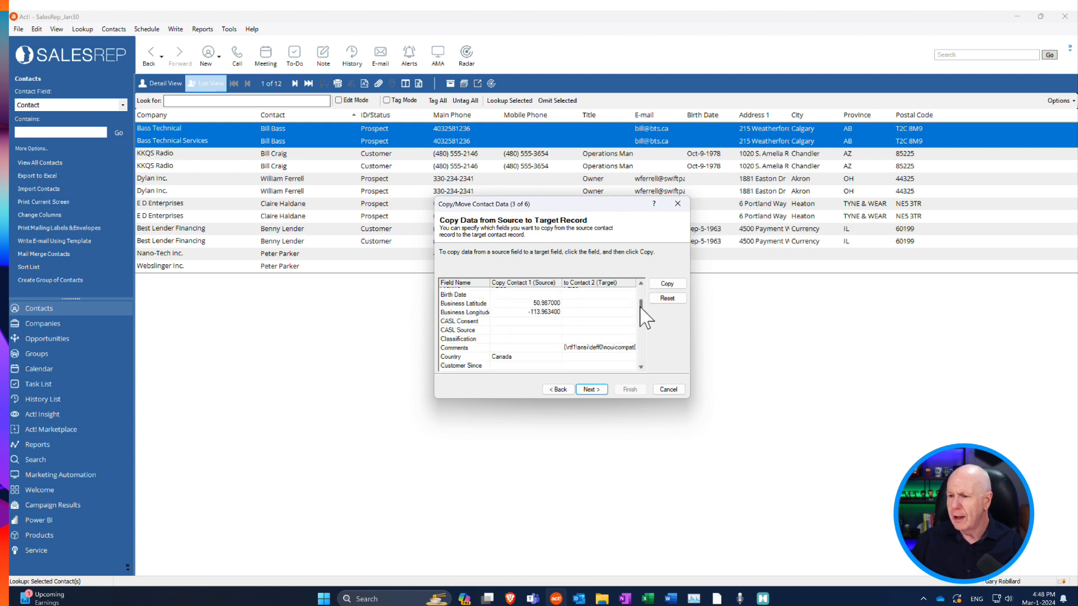
pyautogui.click(524, 305)
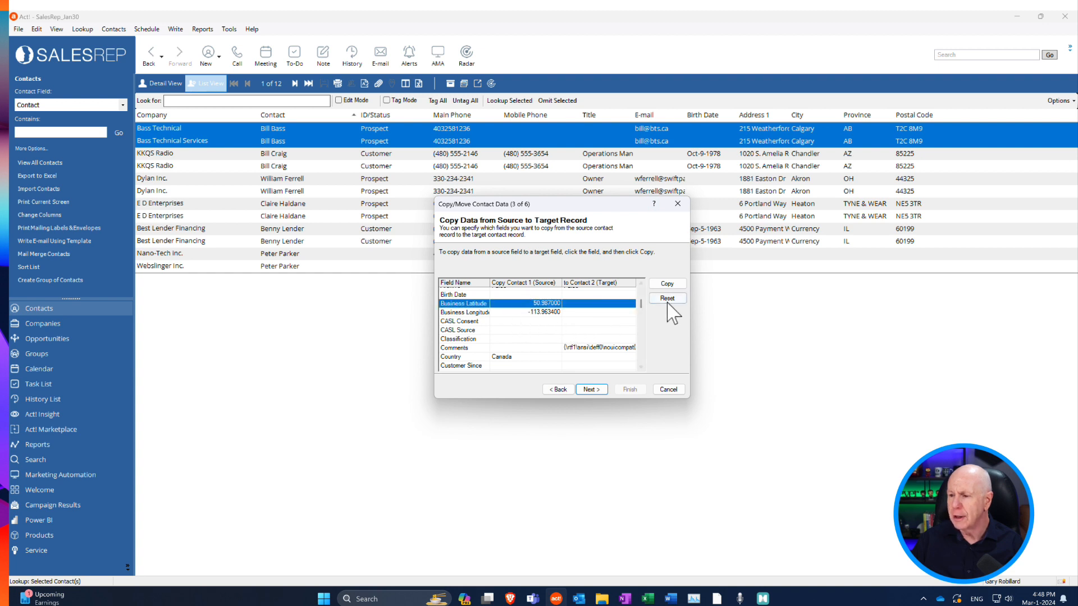
pyautogui.click(668, 284)
pyautogui.click(553, 313)
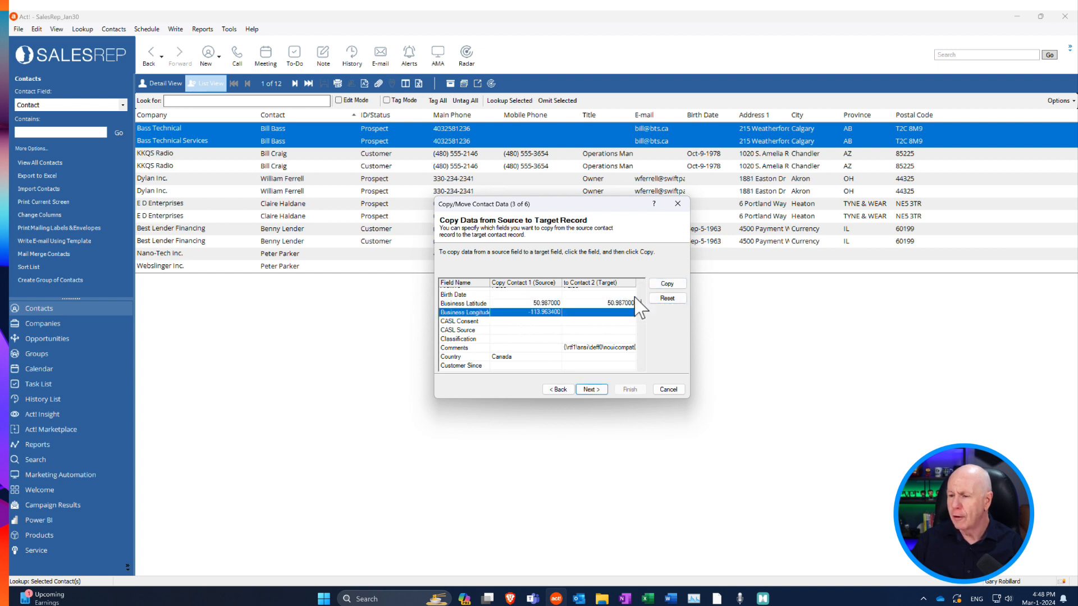
pyautogui.click(662, 286)
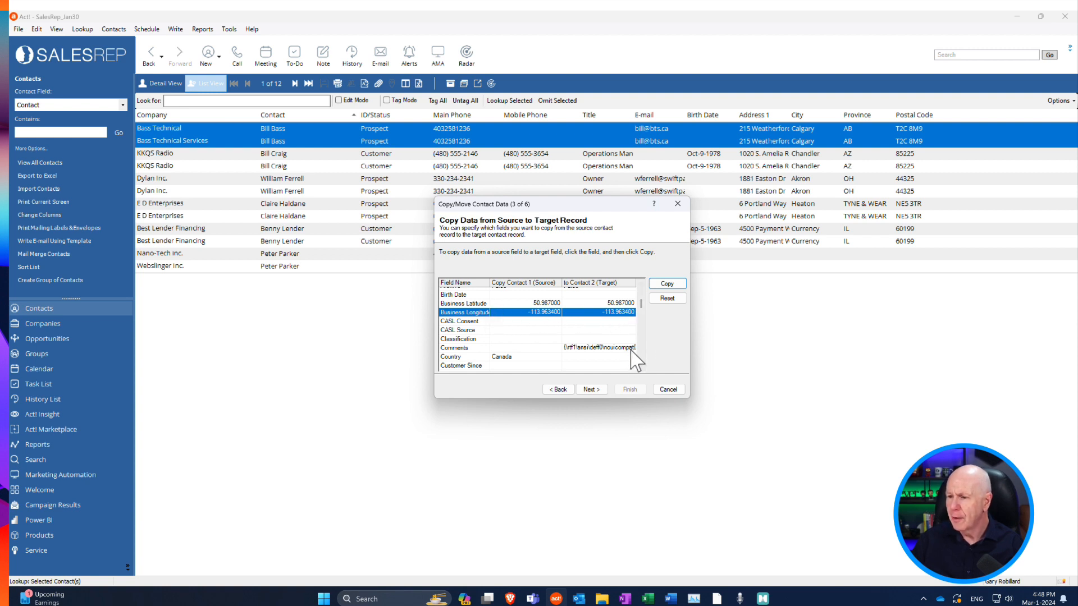
# Step: Copy the Direct Line Phone and Email Verification values from the source record to the target record
pyautogui.scroll(-3, 643, 306)
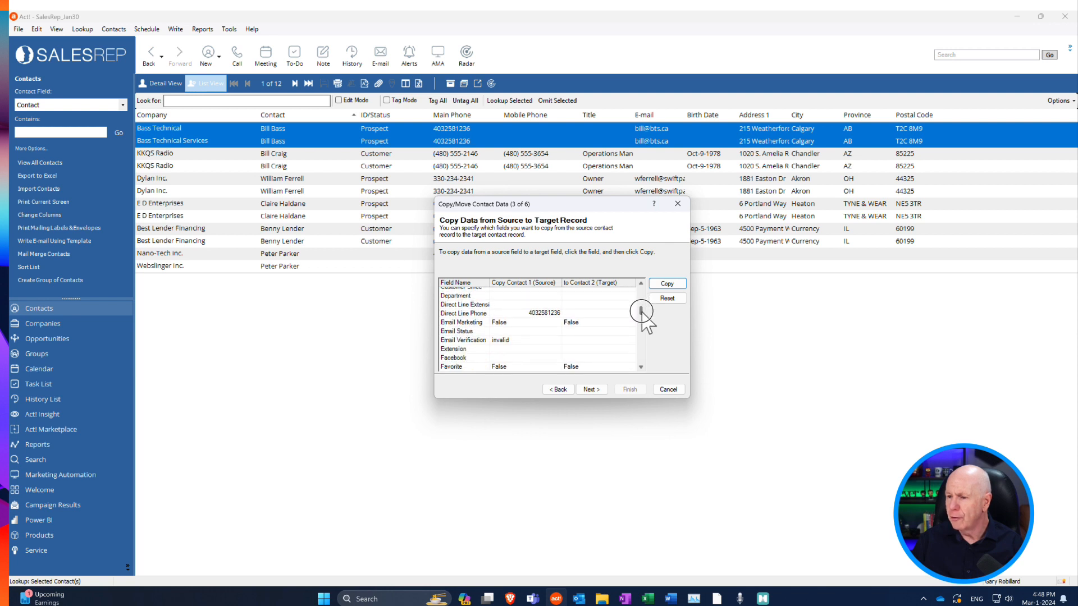
pyautogui.click(531, 314)
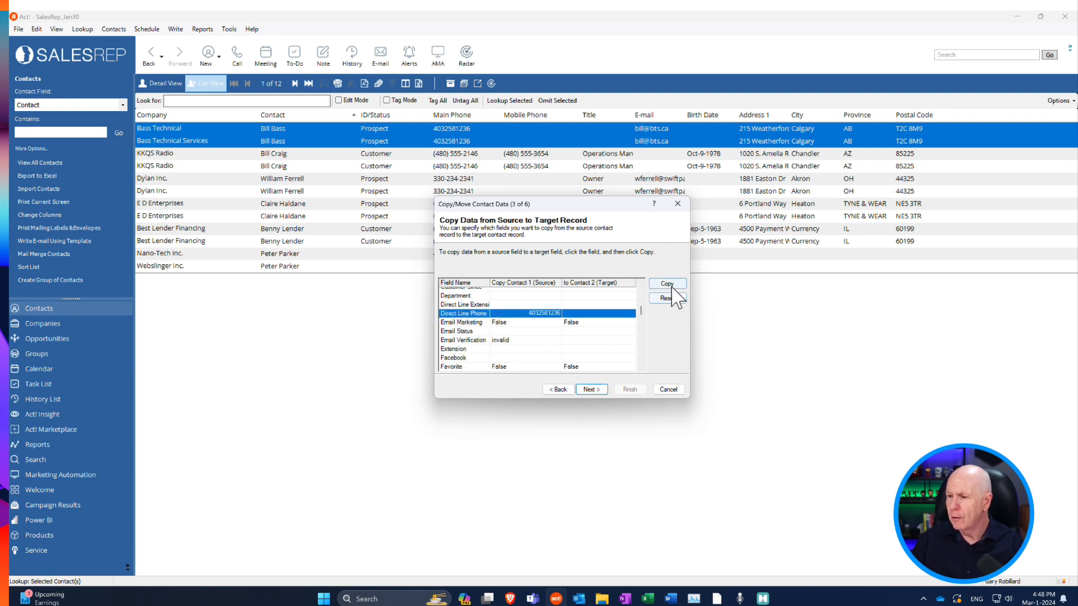
pyautogui.click(672, 287)
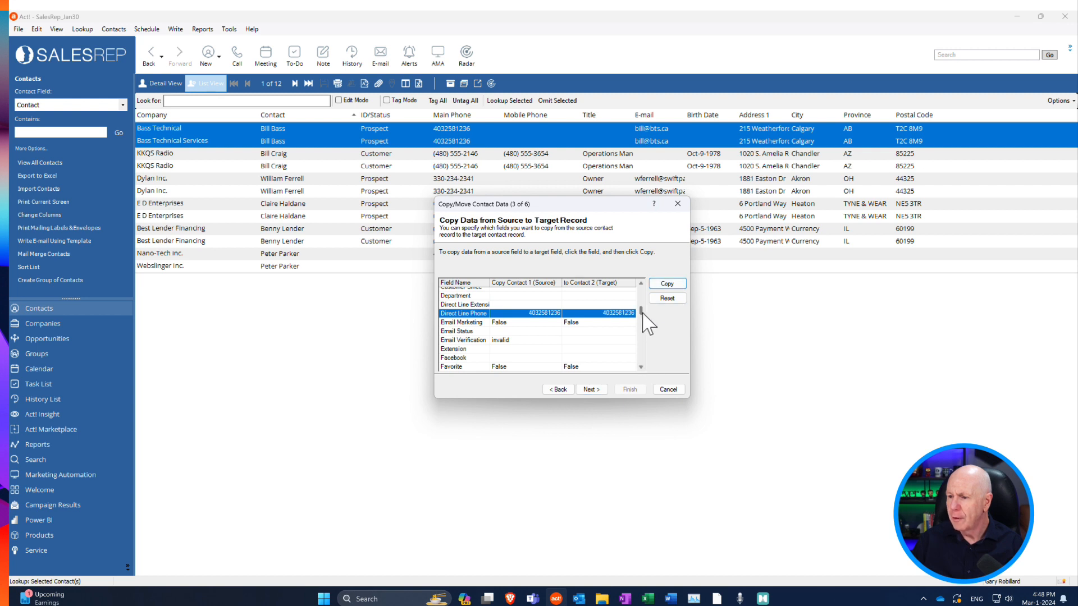
pyautogui.moveTo(644, 315); pyautogui.dragTo(644, 325)
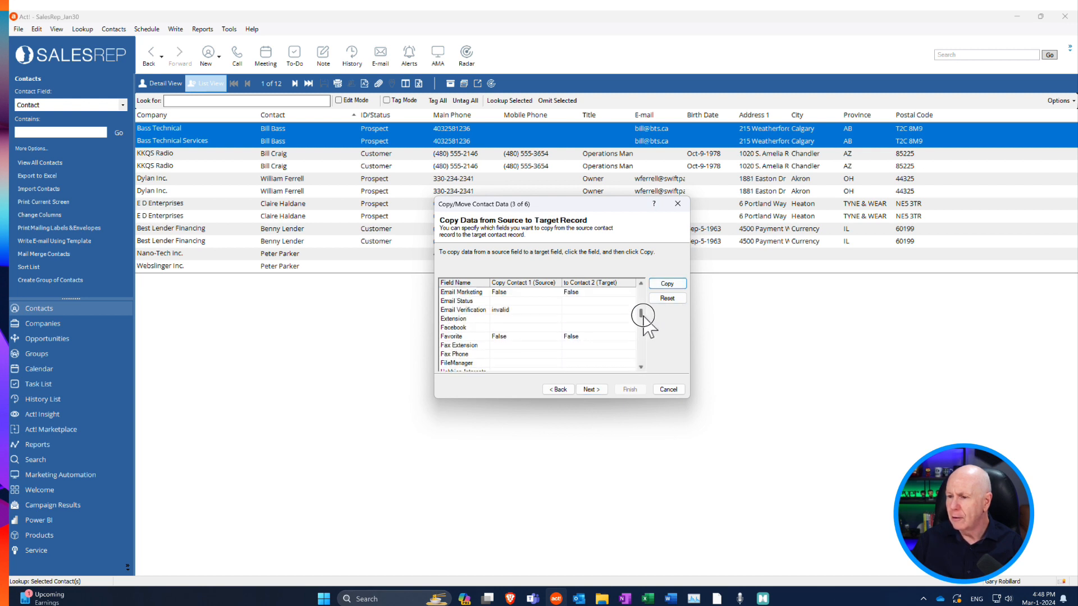
pyautogui.click(508, 310)
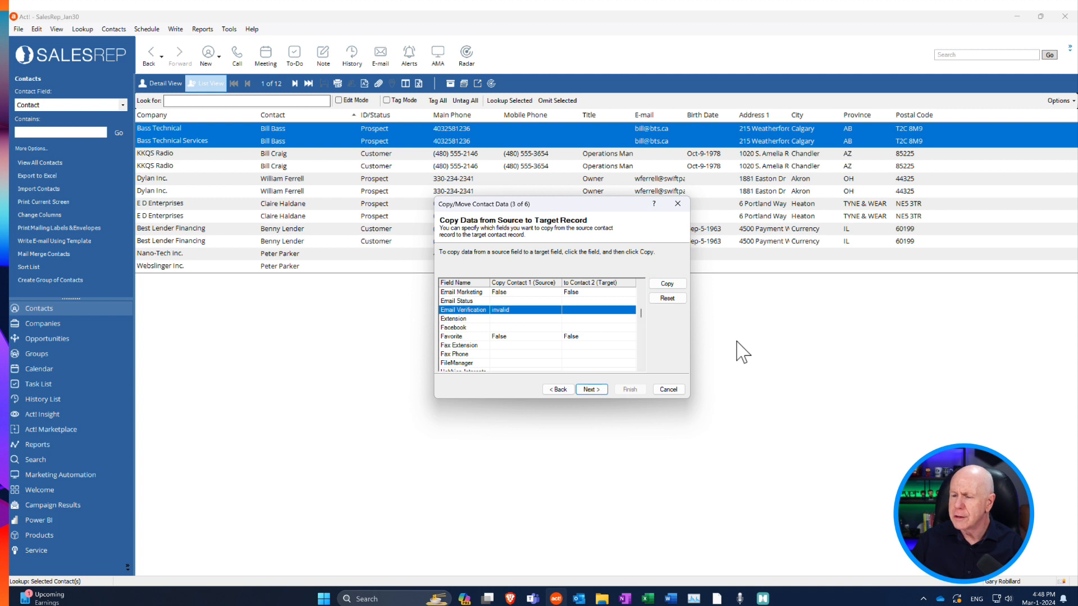
pyautogui.click(672, 285)
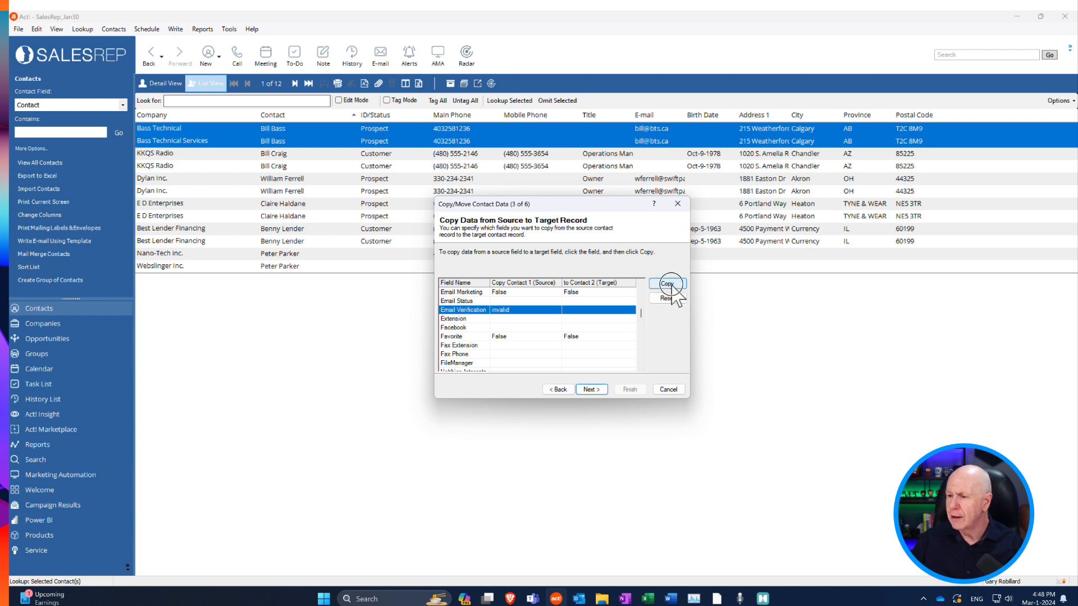
# Step: Copy the Home Country value Canada to the target record and finish the field copying page
pyautogui.moveTo(640, 313); pyautogui.dragTo(642, 329)
pyautogui.click(518, 304)
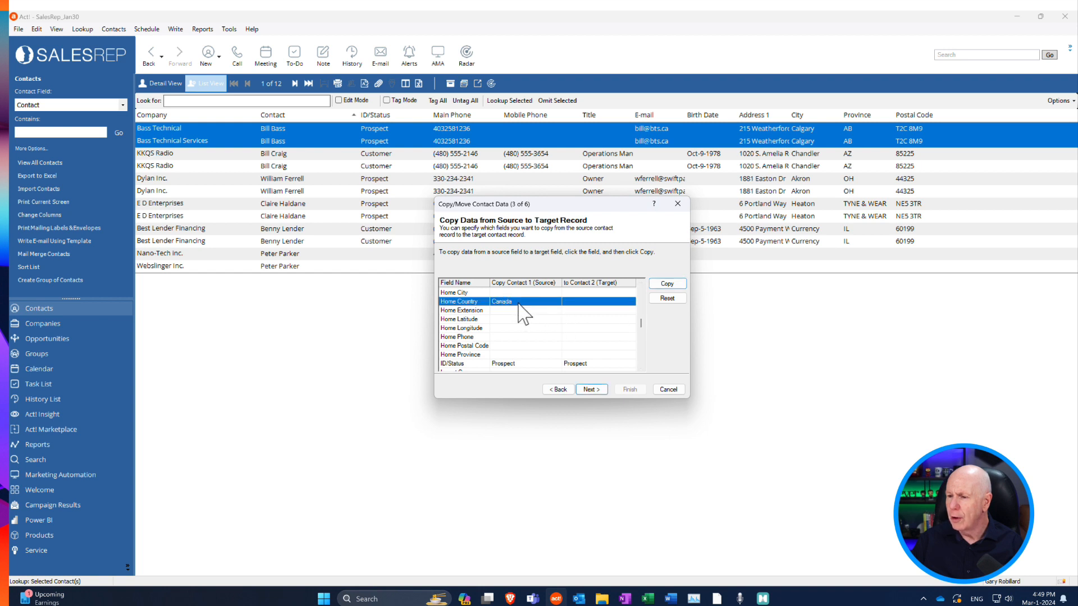
pyautogui.click(674, 285)
pyautogui.moveTo(641, 324)
pyautogui.mouseDown()
pyautogui.moveTo(642, 371)
pyautogui.moveTo(644, 340)
pyautogui.mouseUp()
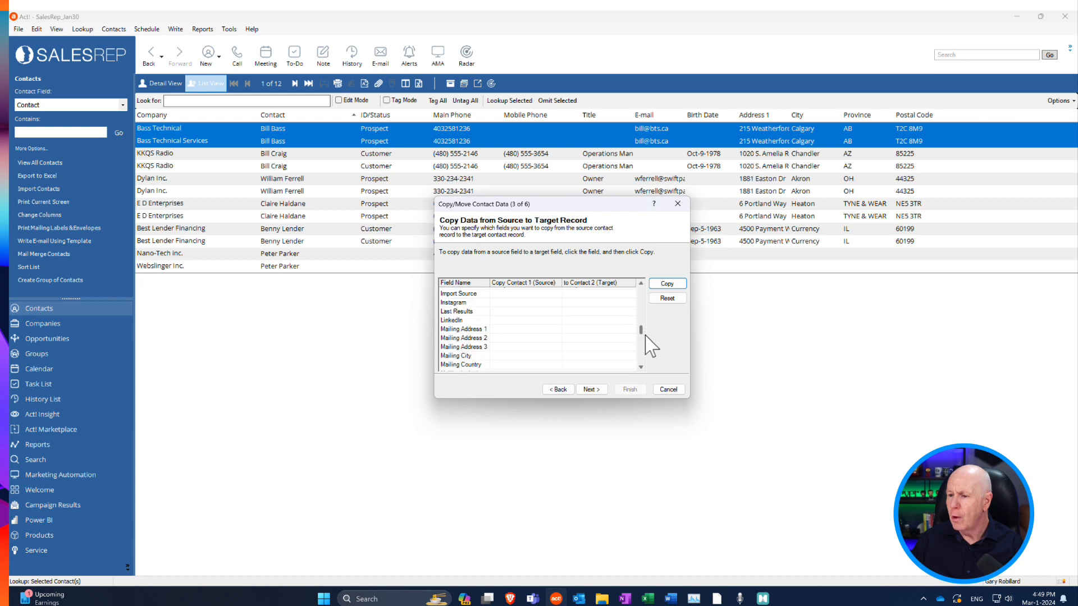
pyautogui.click(591, 390)
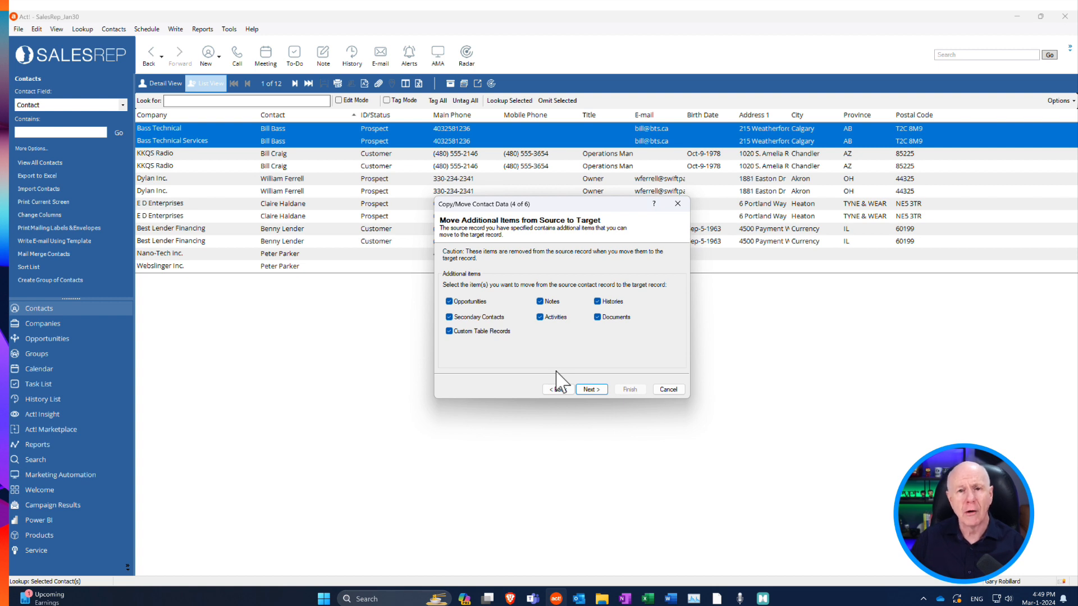
# Step: Move all additional items to the target record and complete the wizard, deleting the Bass Technical source record
pyautogui.click(597, 390)
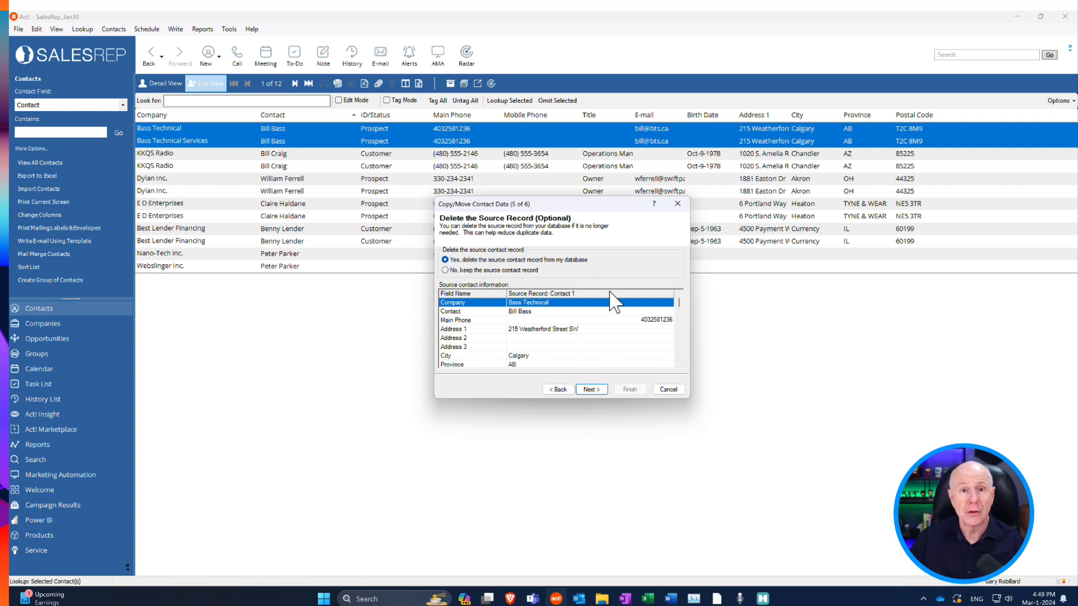
pyautogui.click(599, 390)
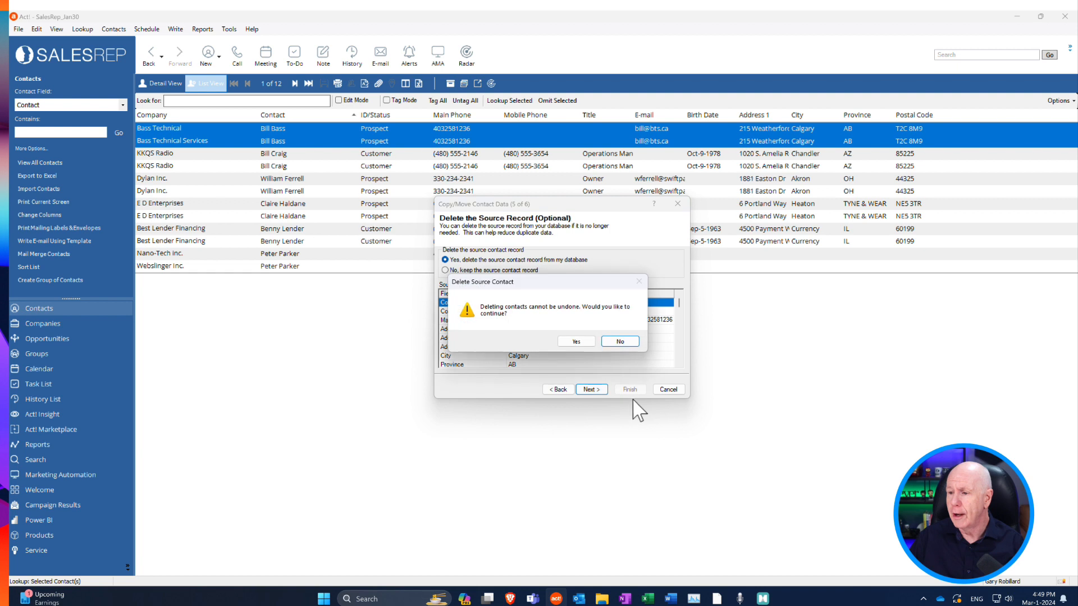
pyautogui.click(576, 342)
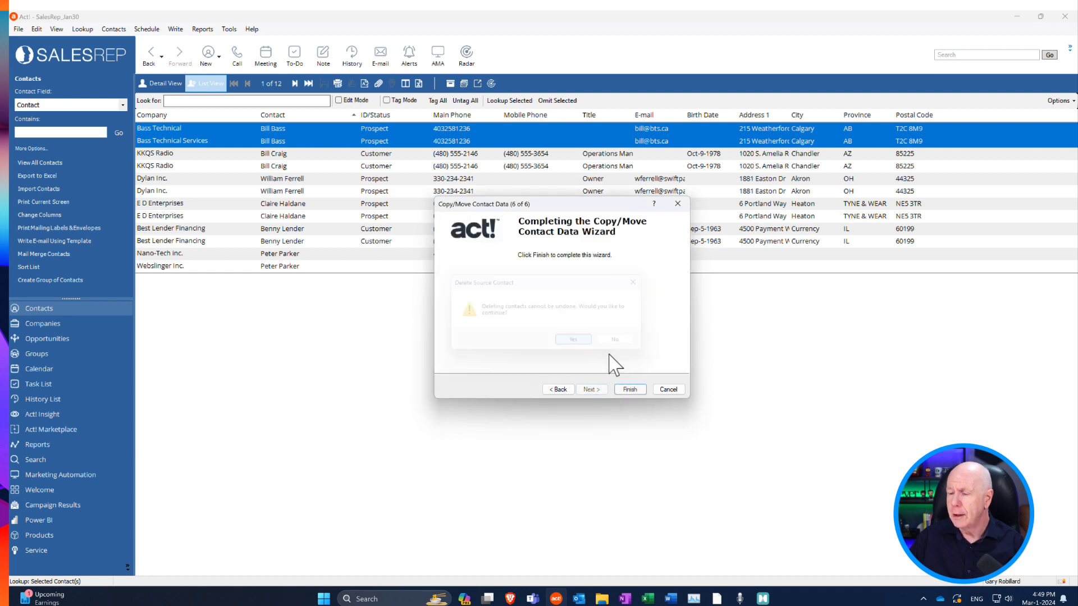
pyautogui.click(636, 391)
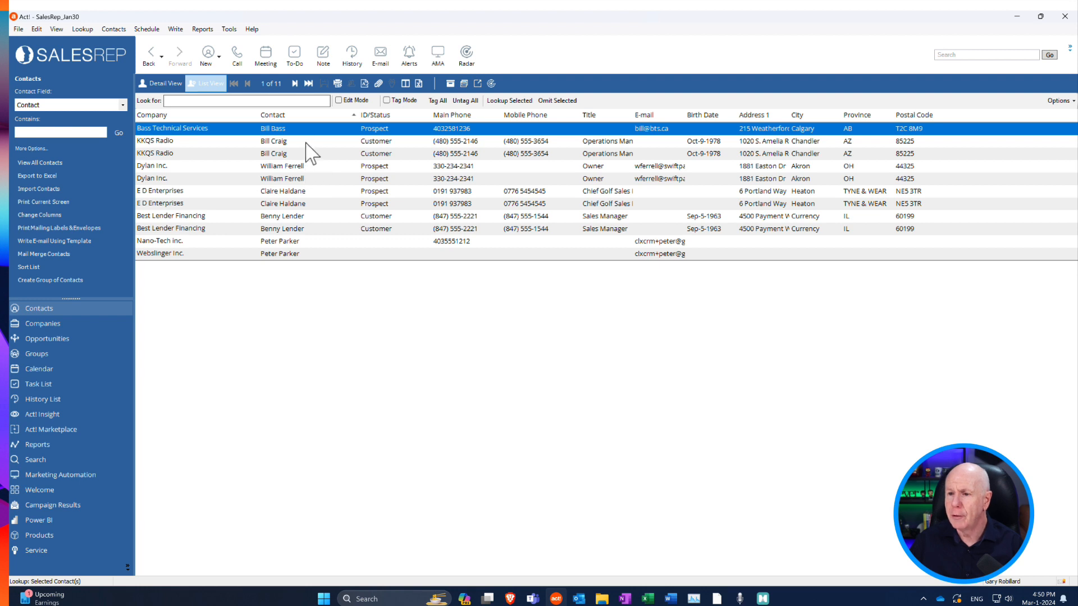
# Step: Select the two duplicate KKQS Radio contacts and start the Copy/Move Contact Data wizard for them
pyautogui.moveTo(306, 143); pyautogui.dragTo(306, 155)
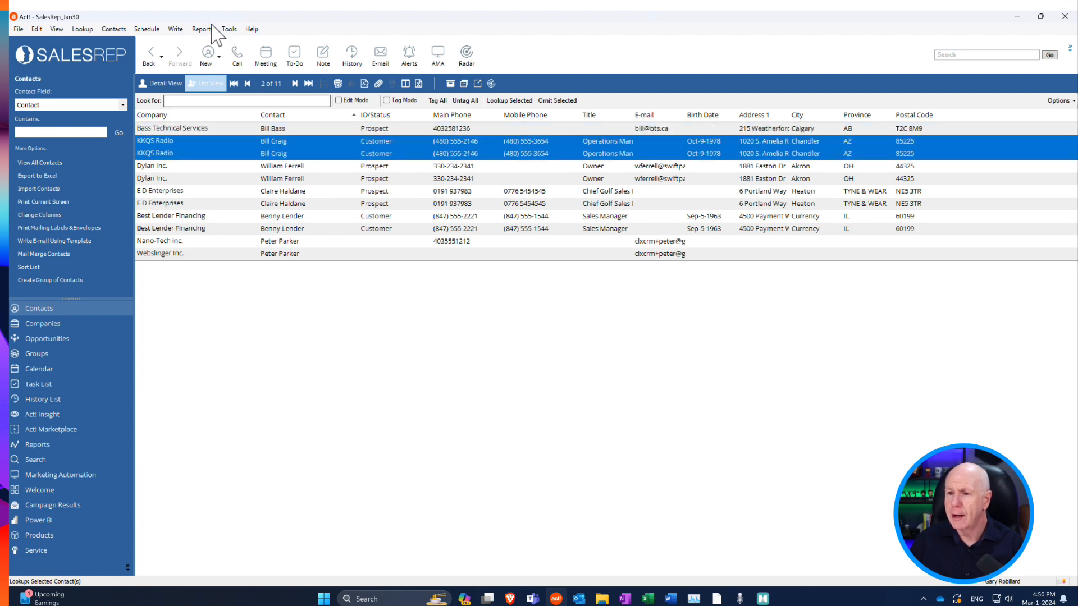
pyautogui.click(229, 29)
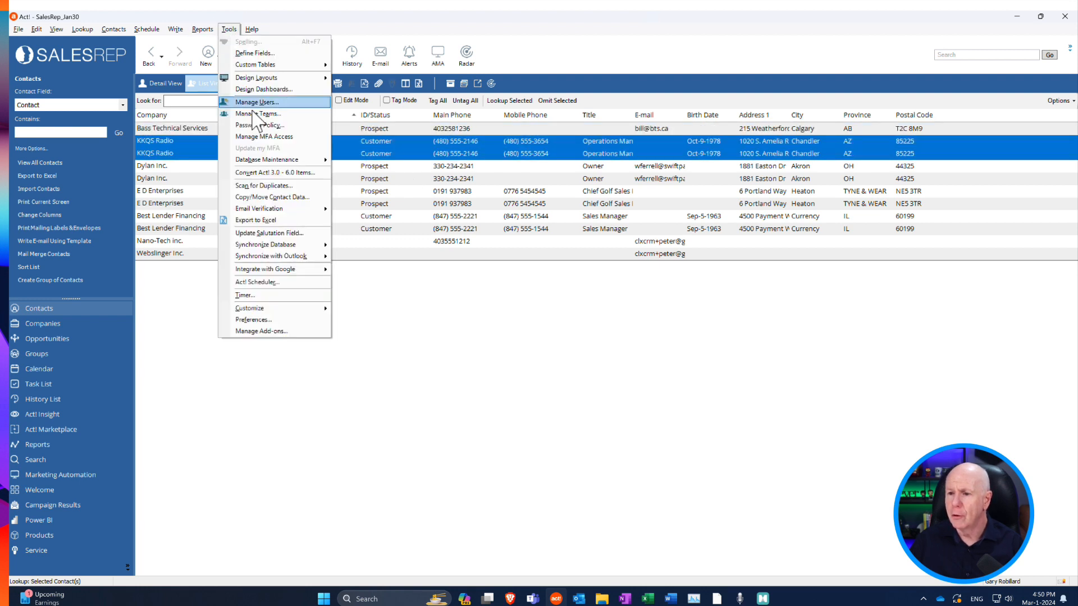
pyautogui.click(289, 197)
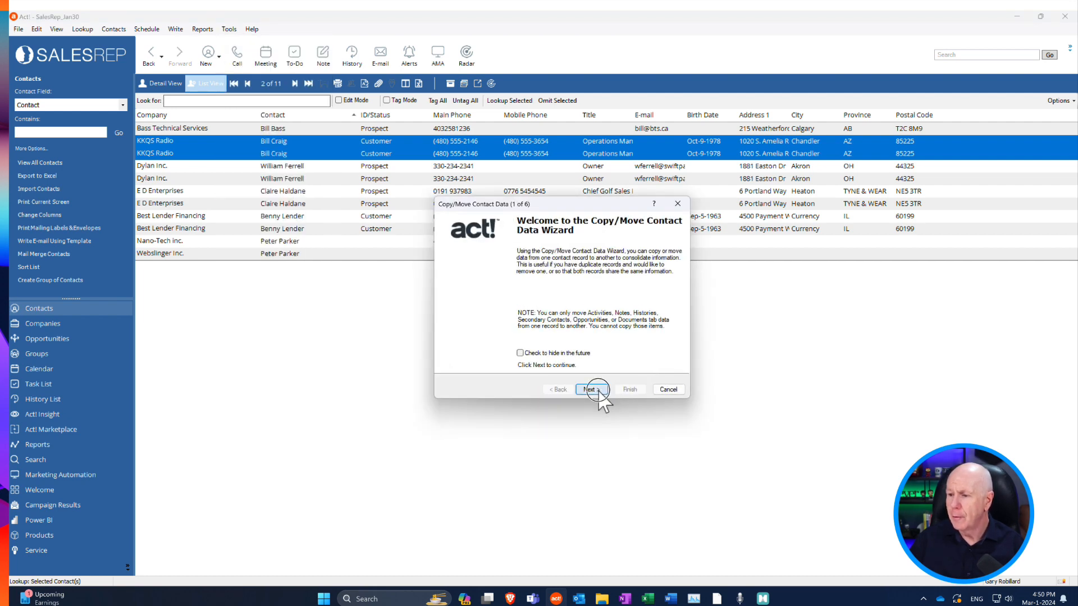
pyautogui.click(598, 390)
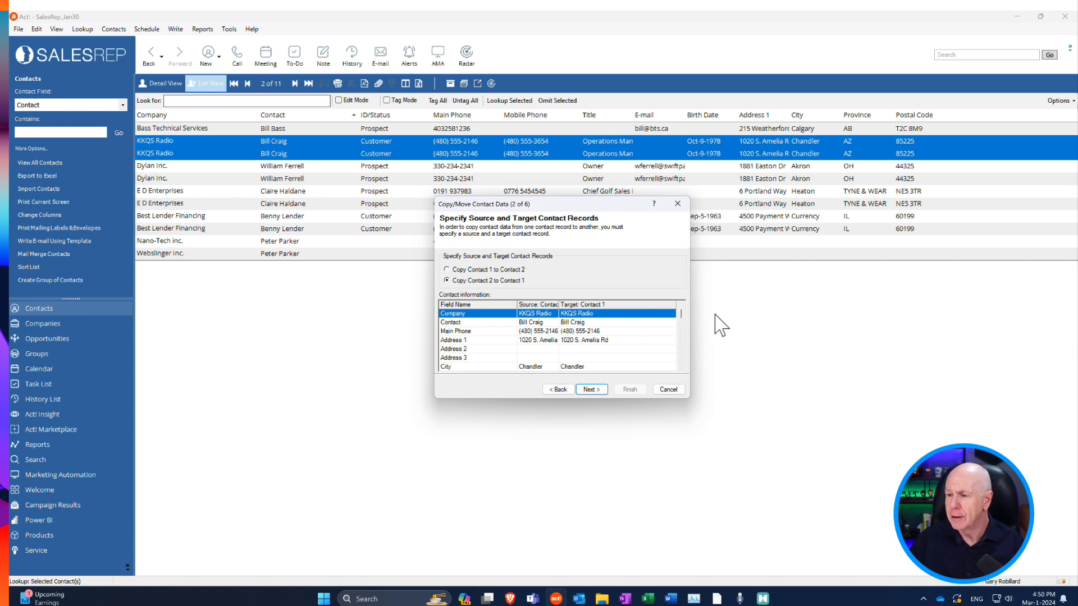
# Step: Compare the KKQS Radio records' fields, including Country, and accept copying Contact 2 to Contact 1
pyautogui.moveTo(682, 313); pyautogui.dragTo(684, 317)
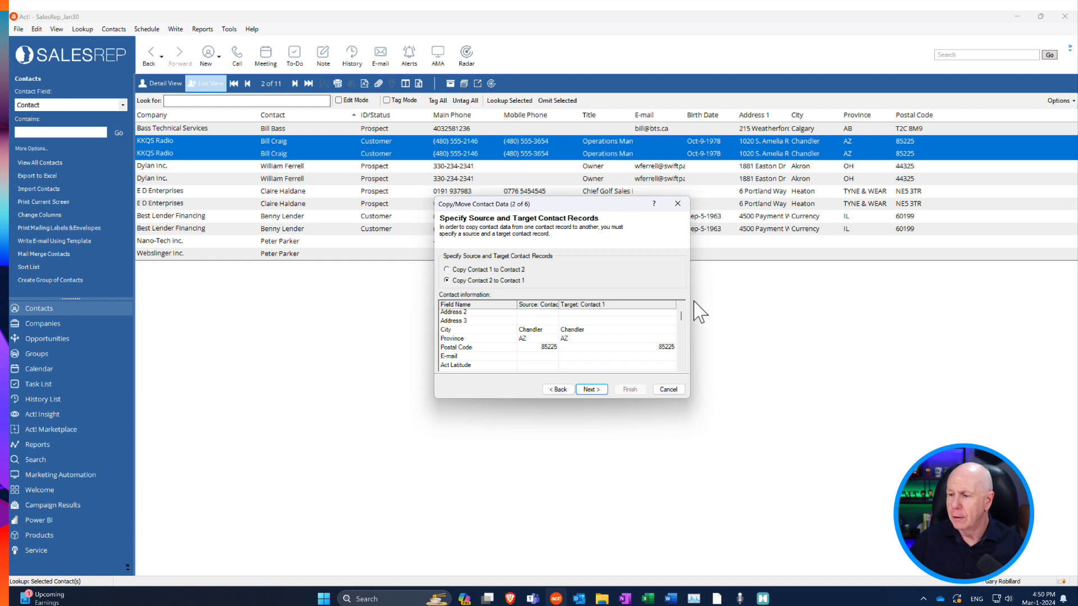
pyautogui.moveTo(681, 314); pyautogui.dragTo(682, 321)
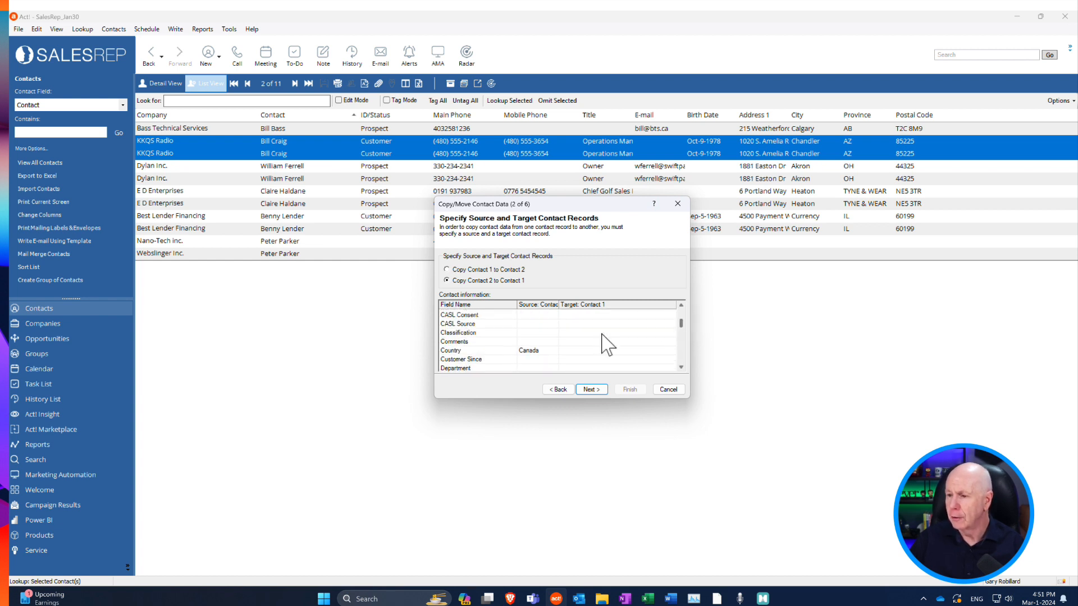
pyautogui.click(543, 351)
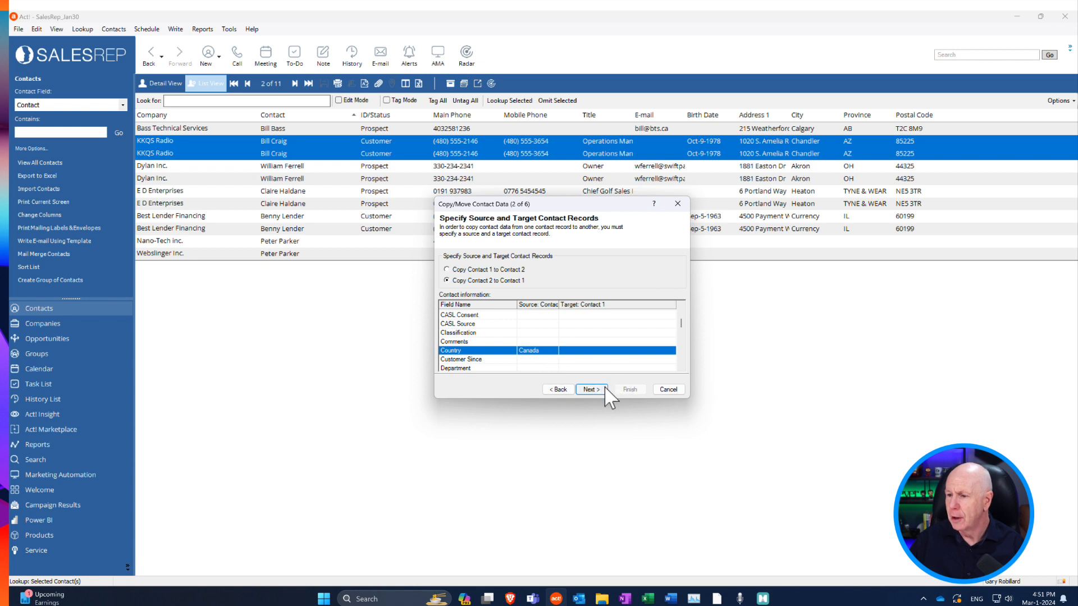
pyautogui.click(590, 389)
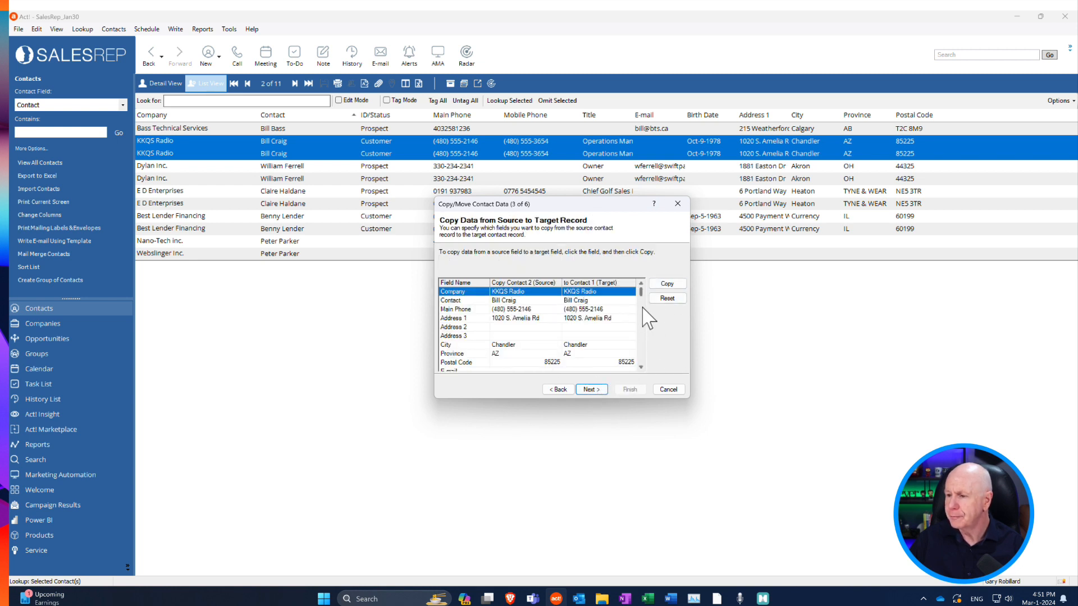
# Step: Copy the Country value Canada from the source record to the target record and finish the field copying page
pyautogui.moveTo(641, 293); pyautogui.dragTo(640, 309)
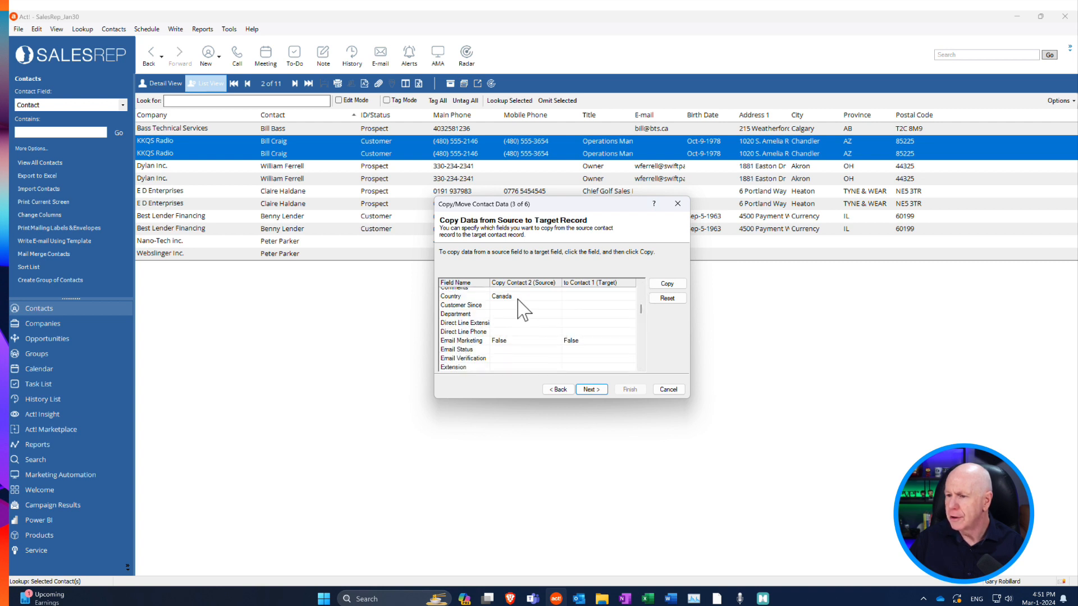
pyautogui.click(518, 298)
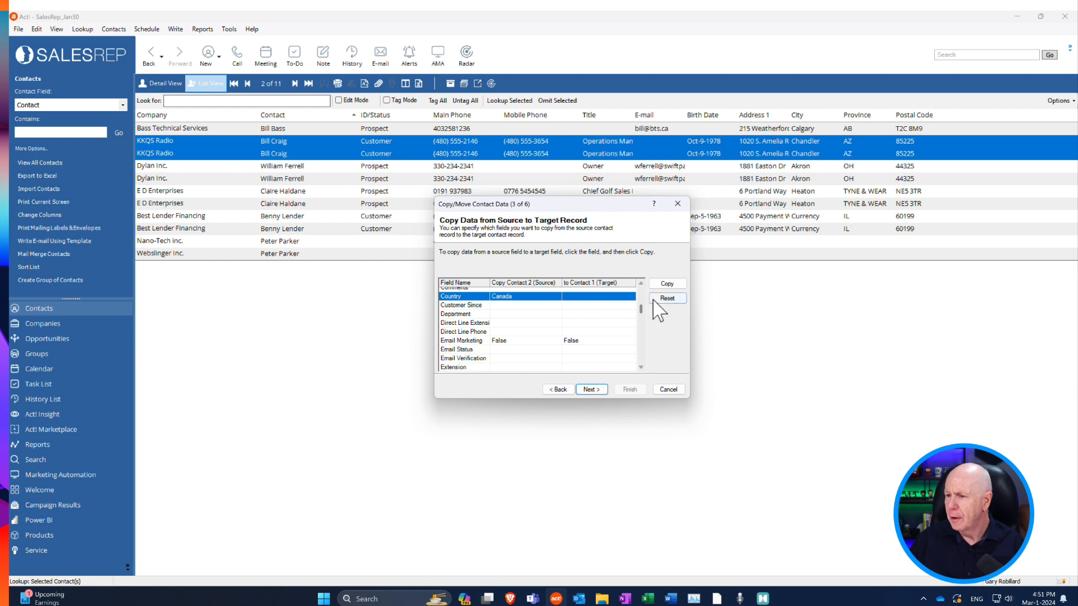
pyautogui.click(667, 283)
pyautogui.click(597, 393)
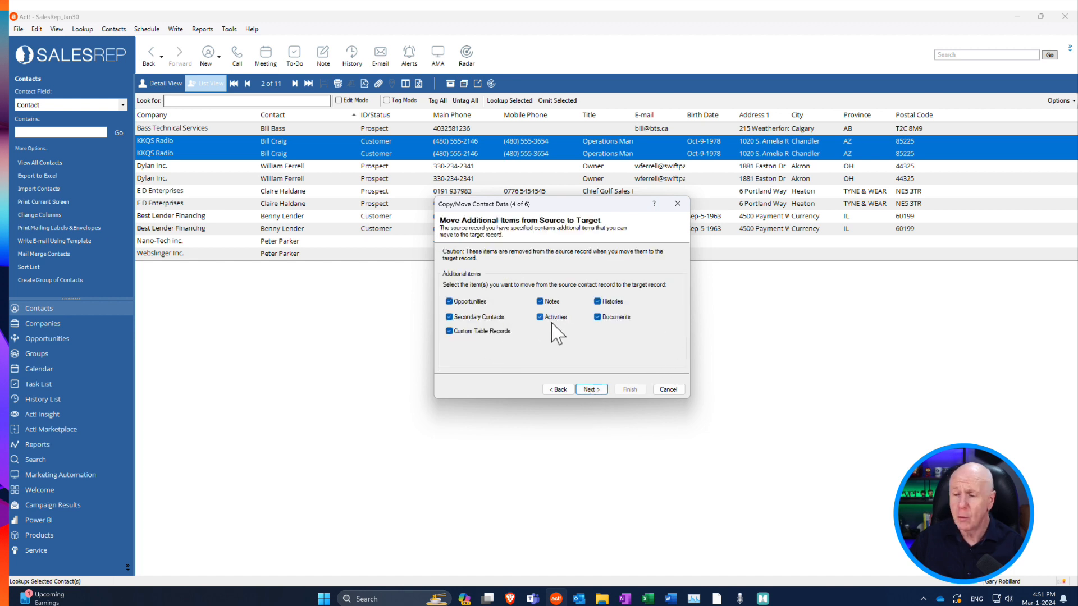
# Step: Move all additional items, including Notes, to the target record and complete the wizard, deleting the KKQS Radio source record
pyautogui.click(540, 302)
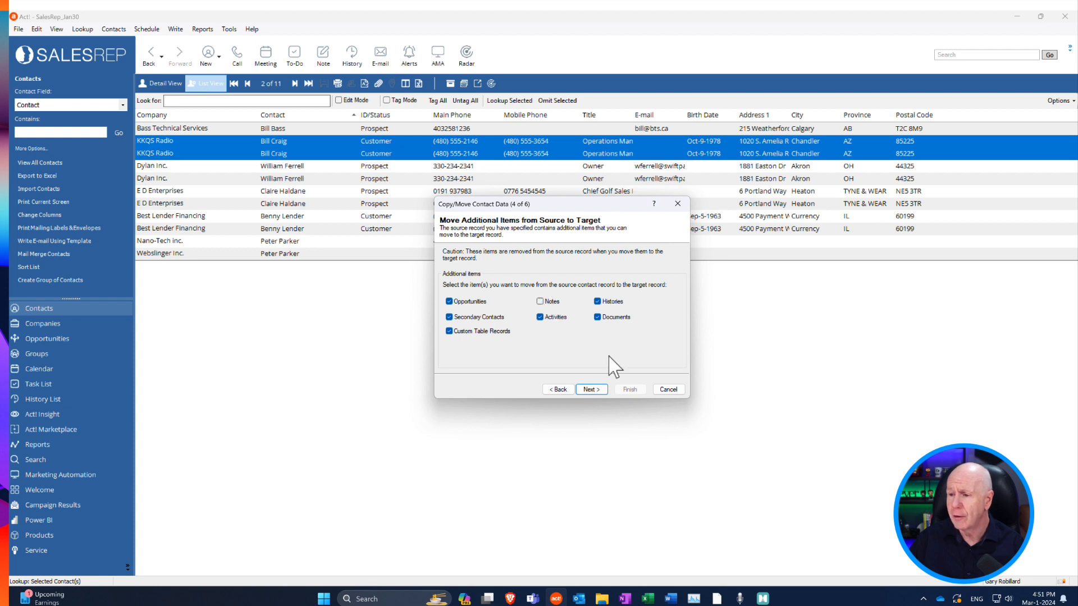
pyautogui.click(540, 301)
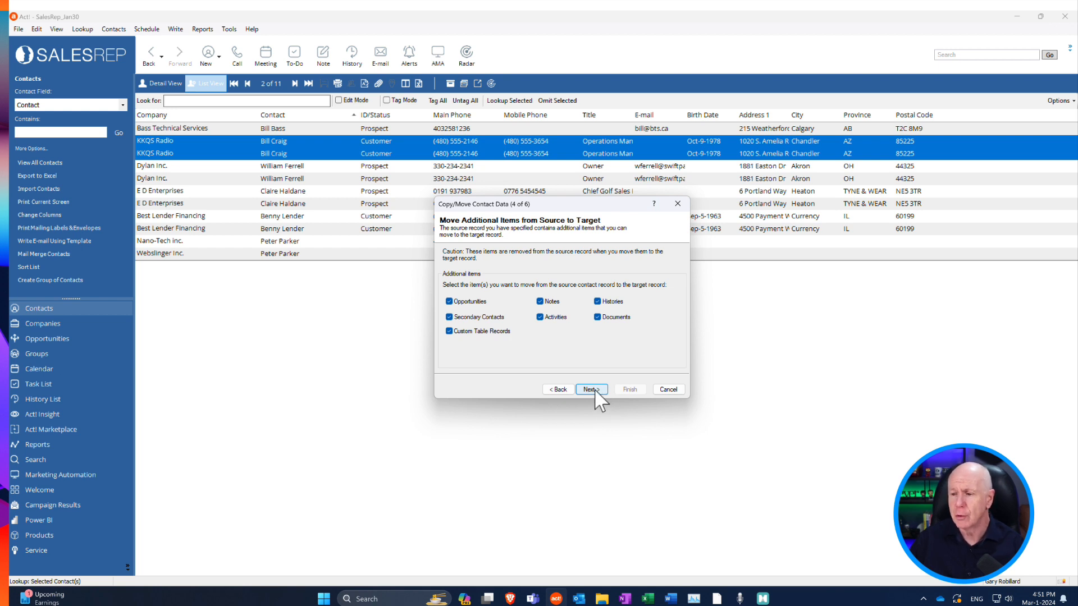
pyautogui.click(590, 389)
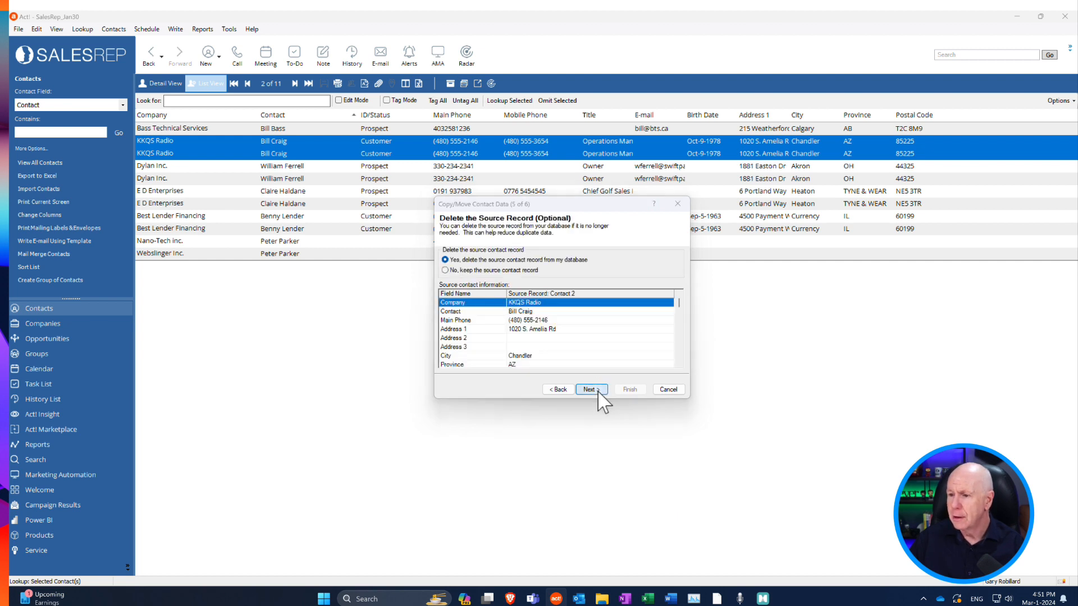
pyautogui.click(597, 390)
pyautogui.click(587, 340)
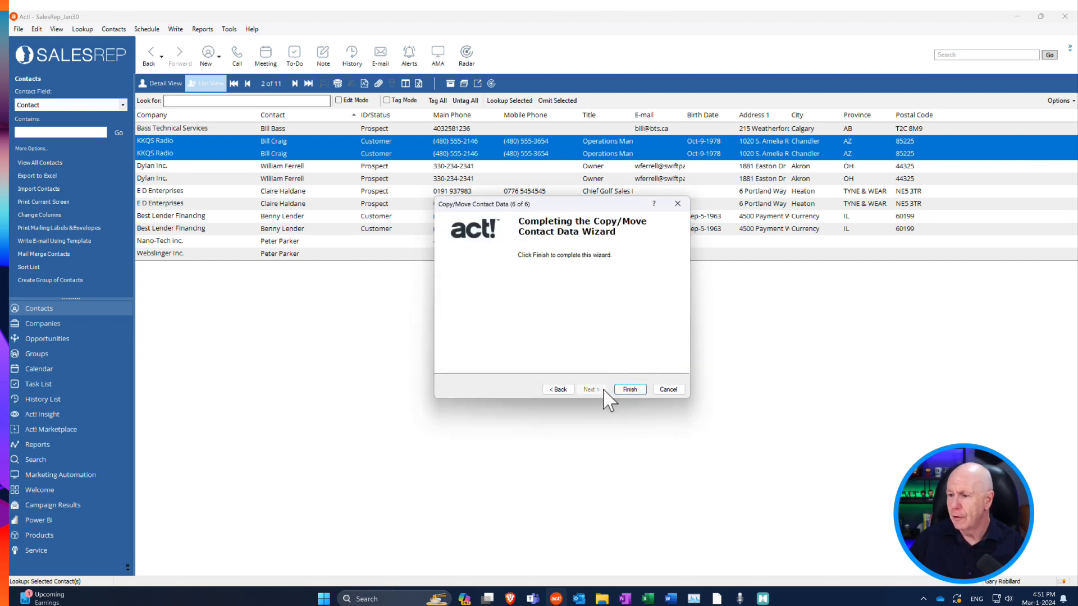
pyautogui.click(630, 389)
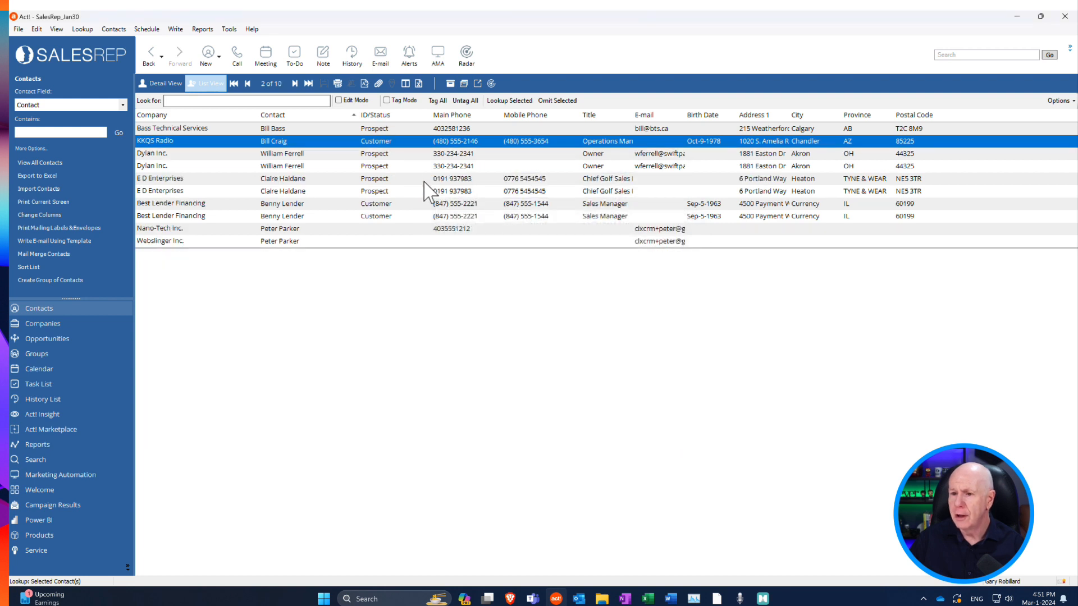